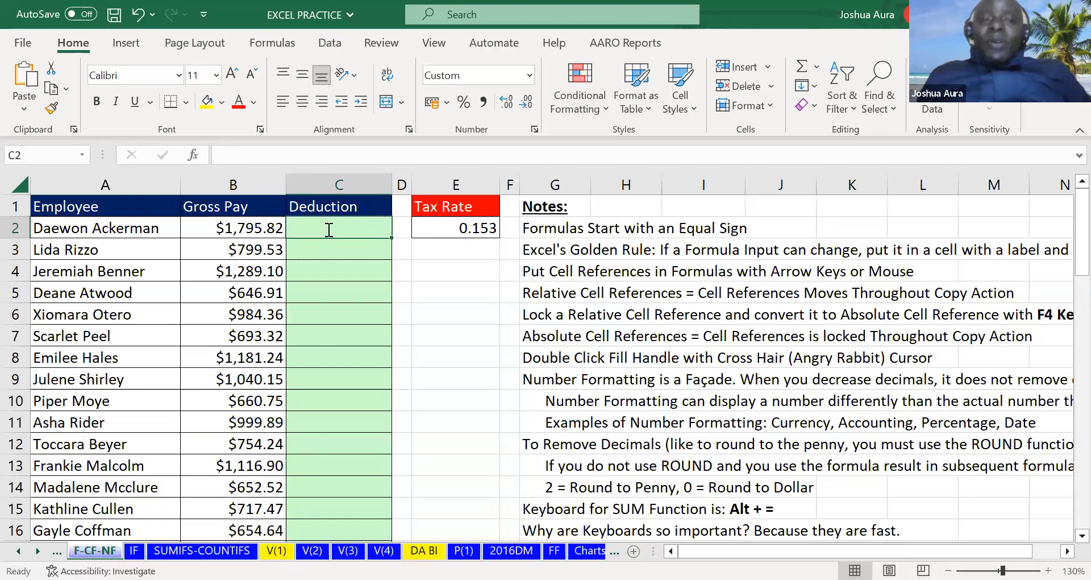
Fill the Deduction column from C2 downward with the formula =B2*E2 and inspect the copied references in C4.
text(=)
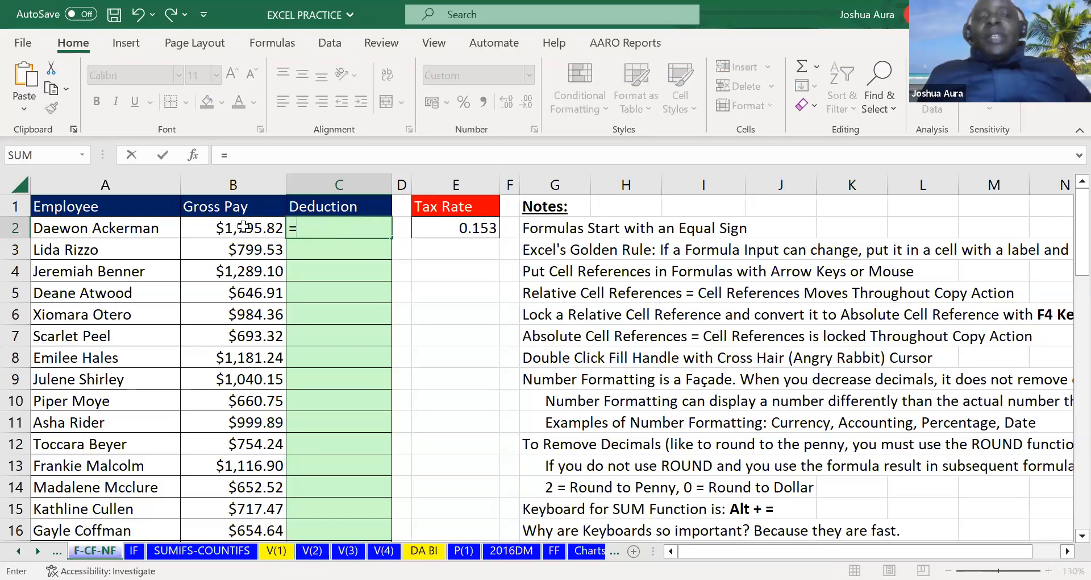
click(243, 228)
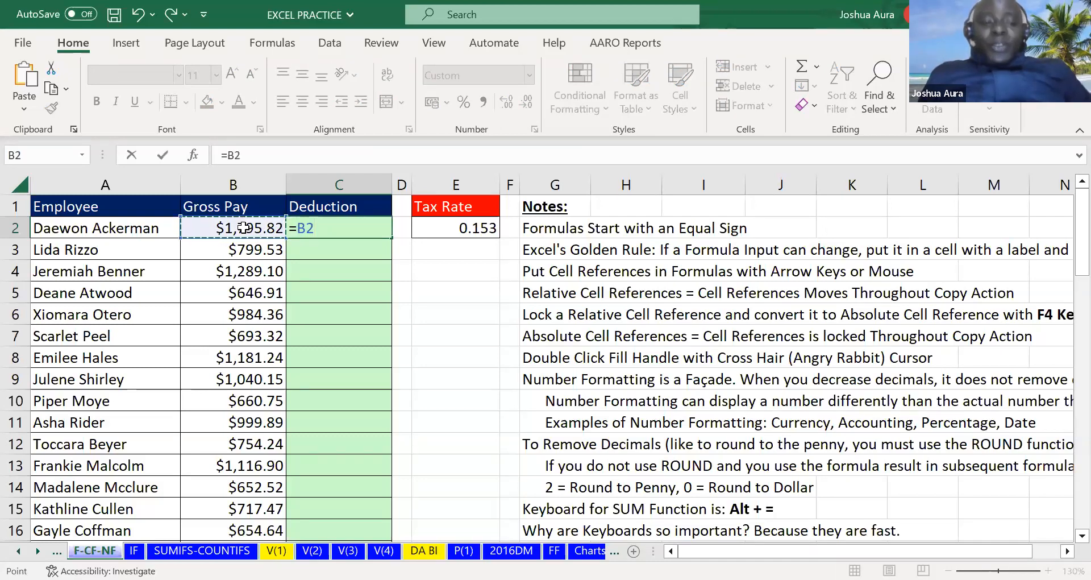
text(*)
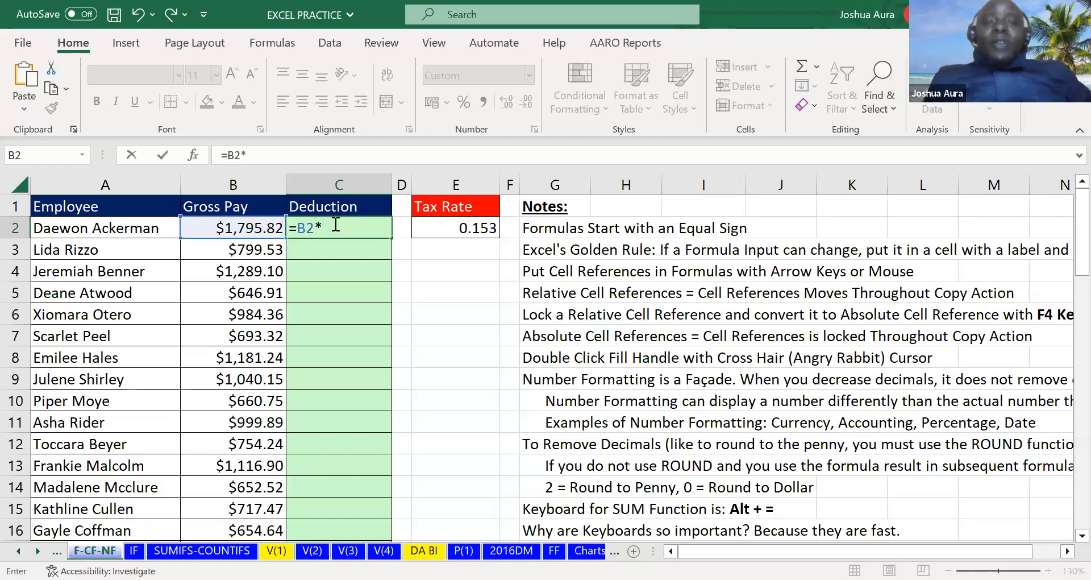
click(471, 226)
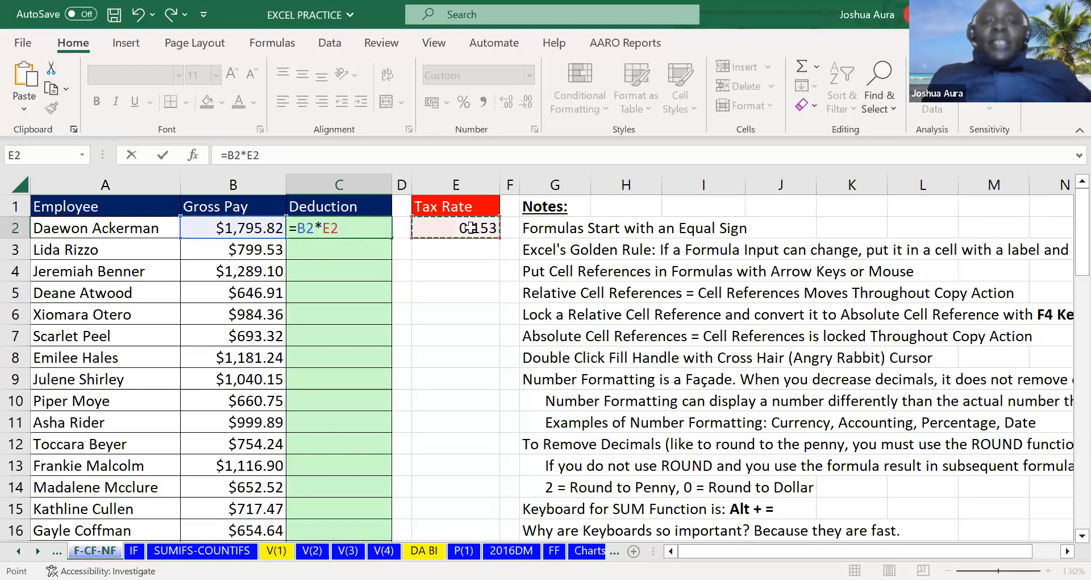
key(ctrl+Return)
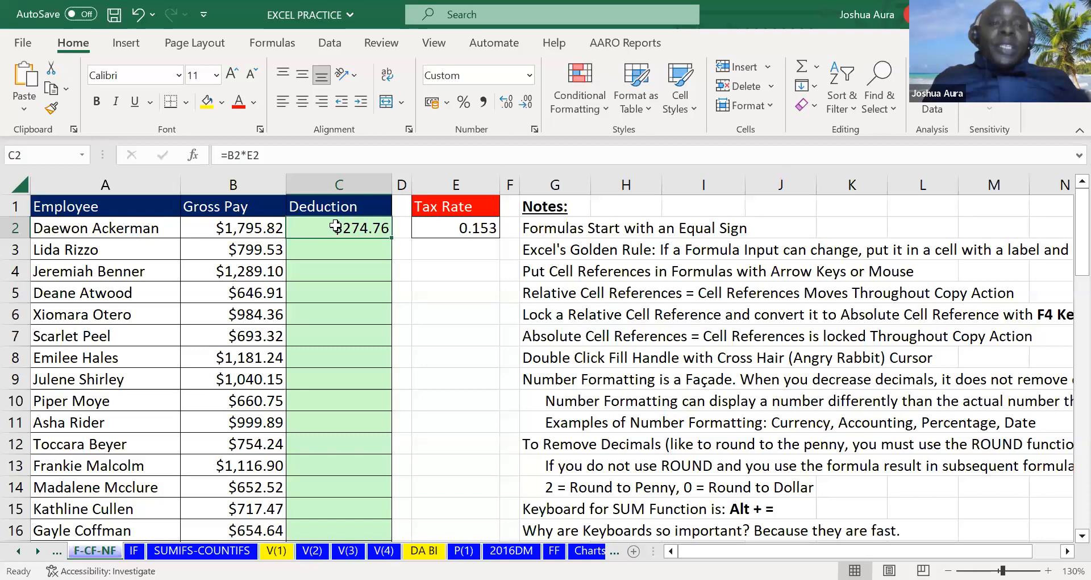
double_click(391, 237)
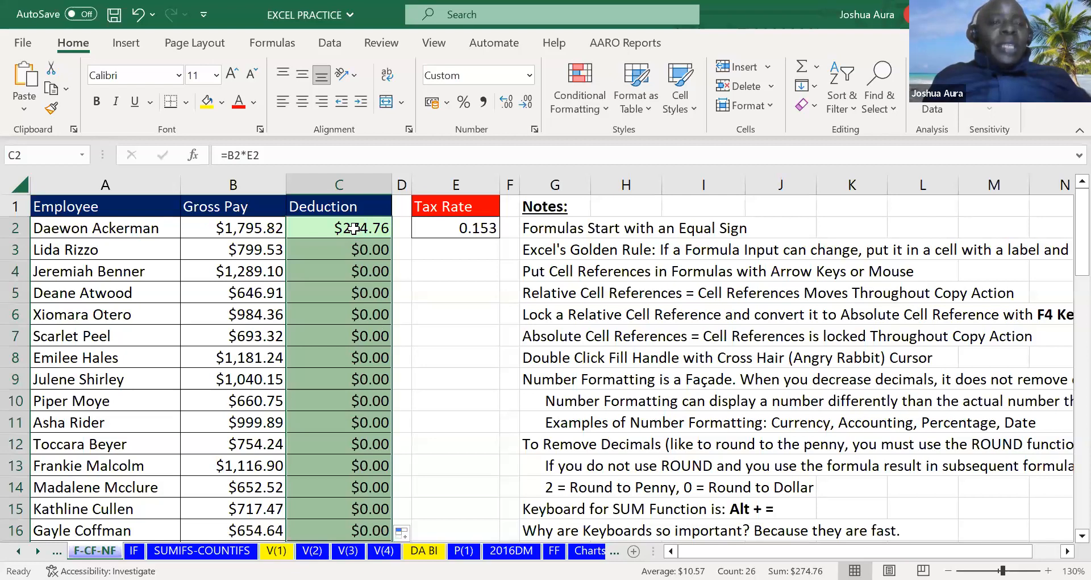
click(362, 272)
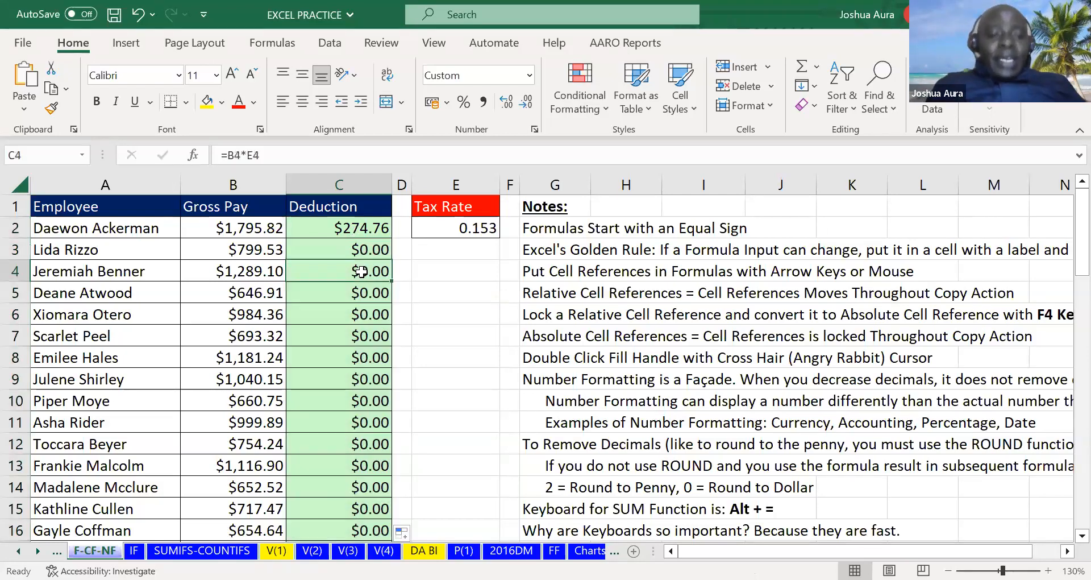
double_click(362, 272)
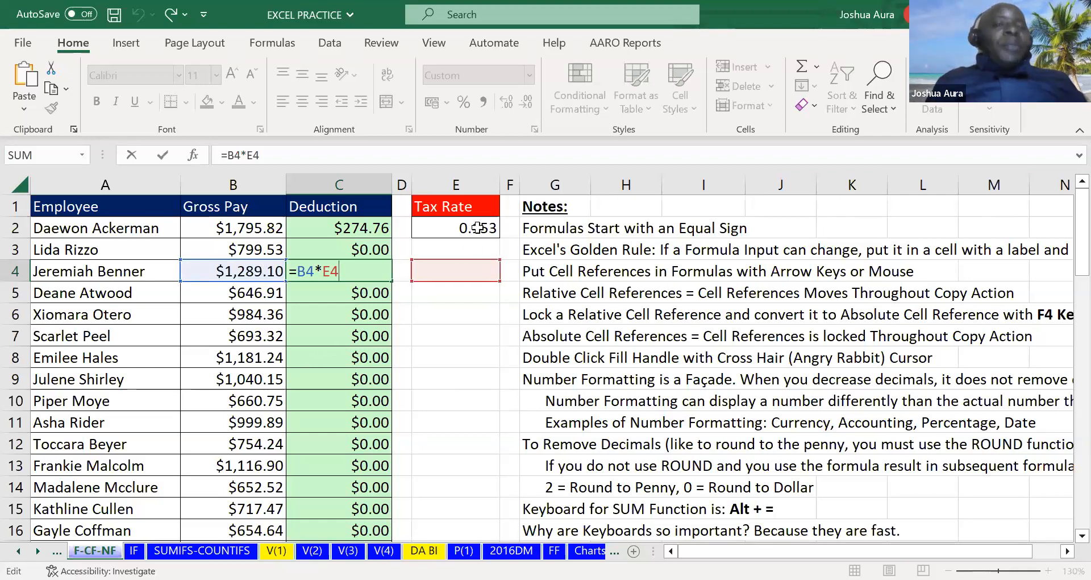
Replace the formula in C2 with =B2*$E$2, locking the tax rate reference, and copy it down the Deduction column.
click(362, 228)
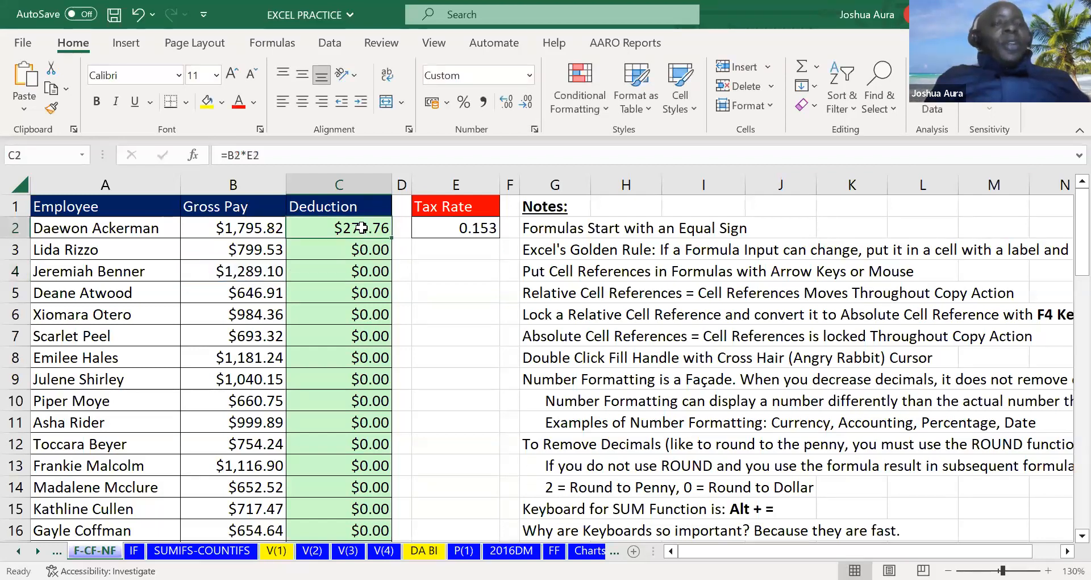
text(=)
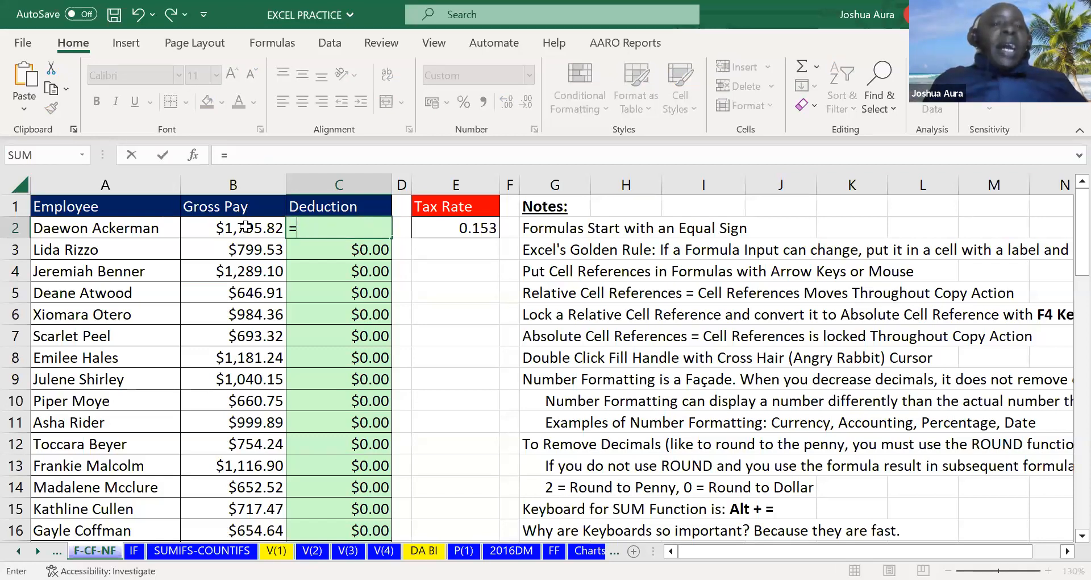
click(246, 226)
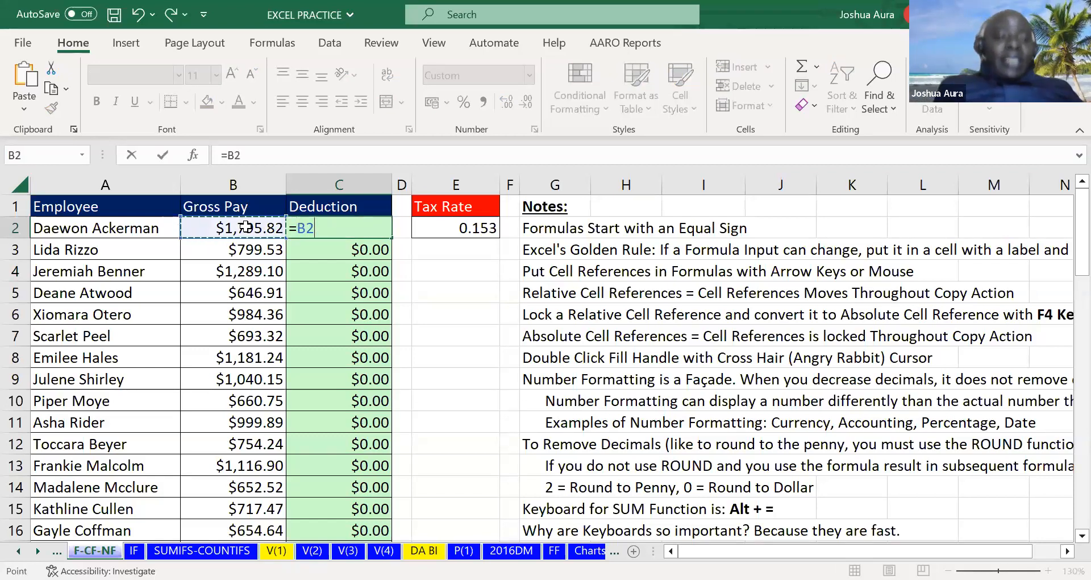
text(*)
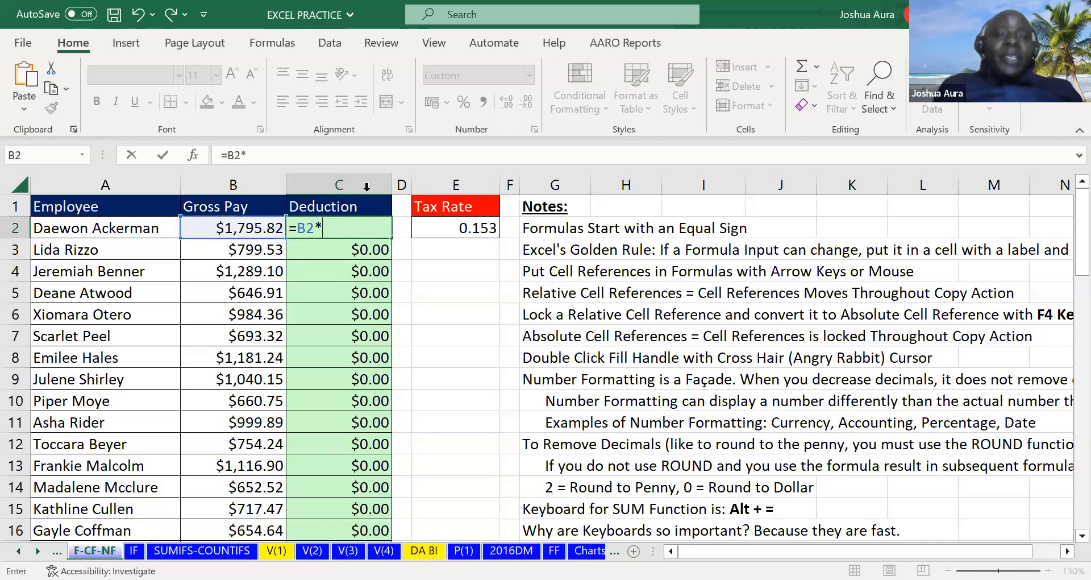
click(439, 229)
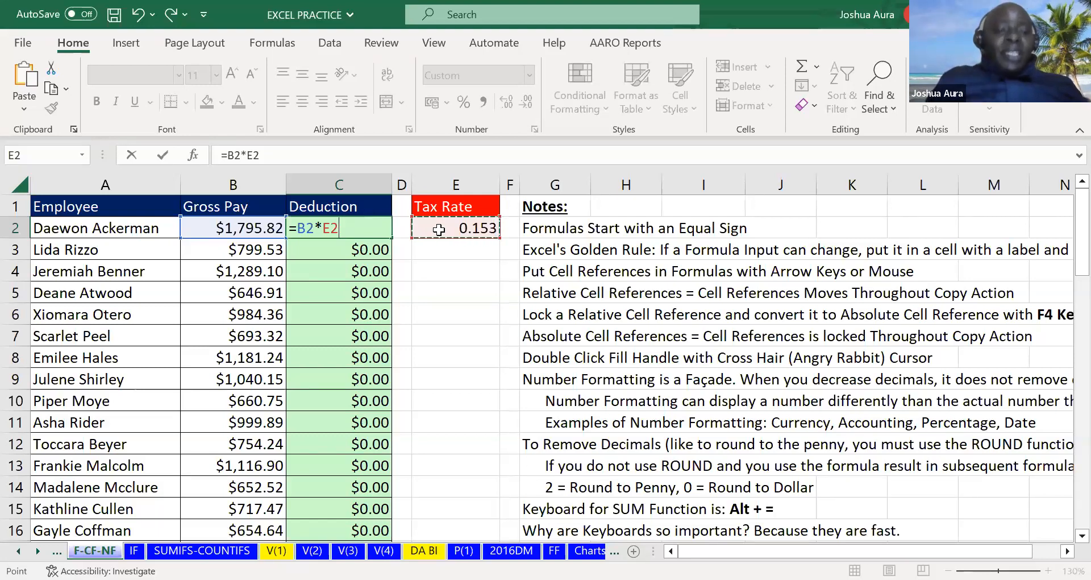
key(F4)
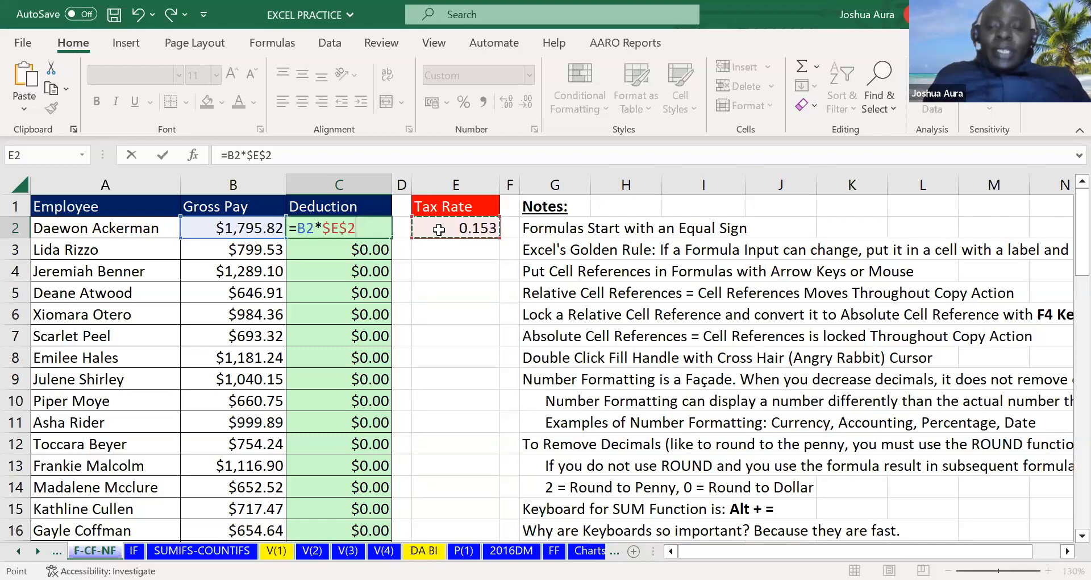
key(ctrl+Return)
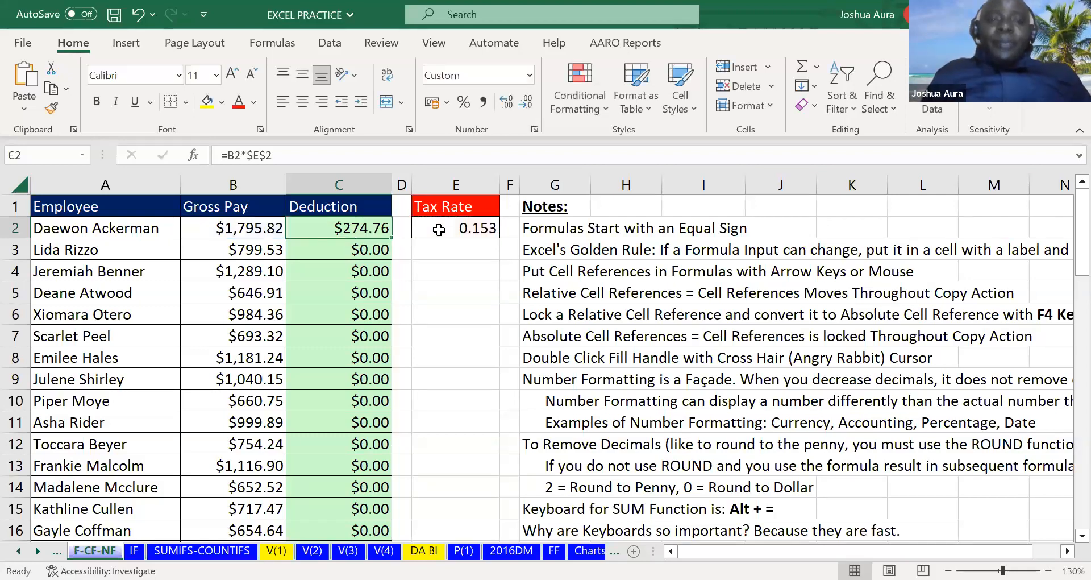
double_click(391, 239)
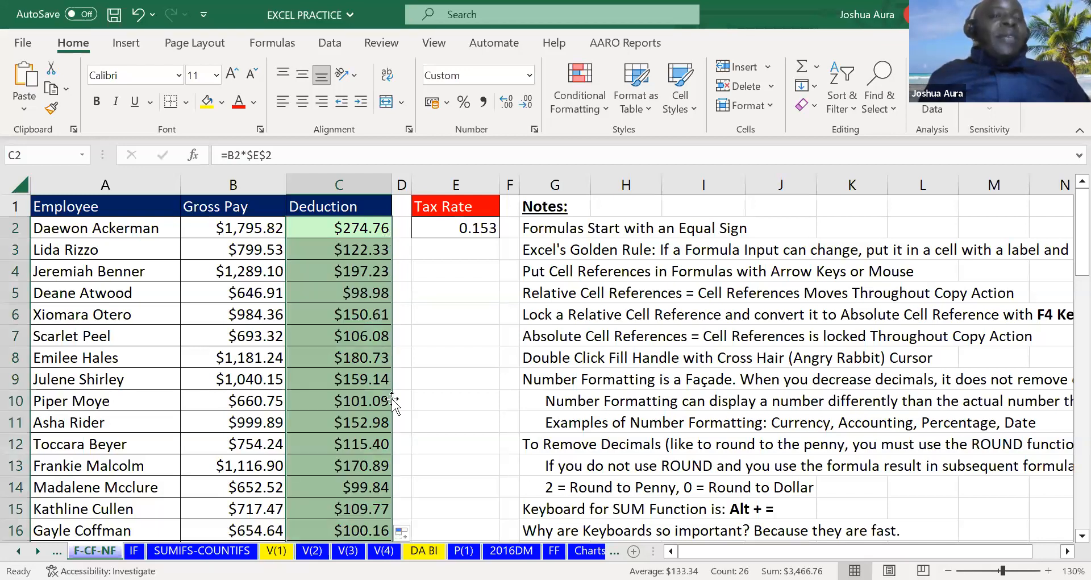
Inspect which cells the copied formula in C12 refers to, leaving the formula as it is.
click(358, 447)
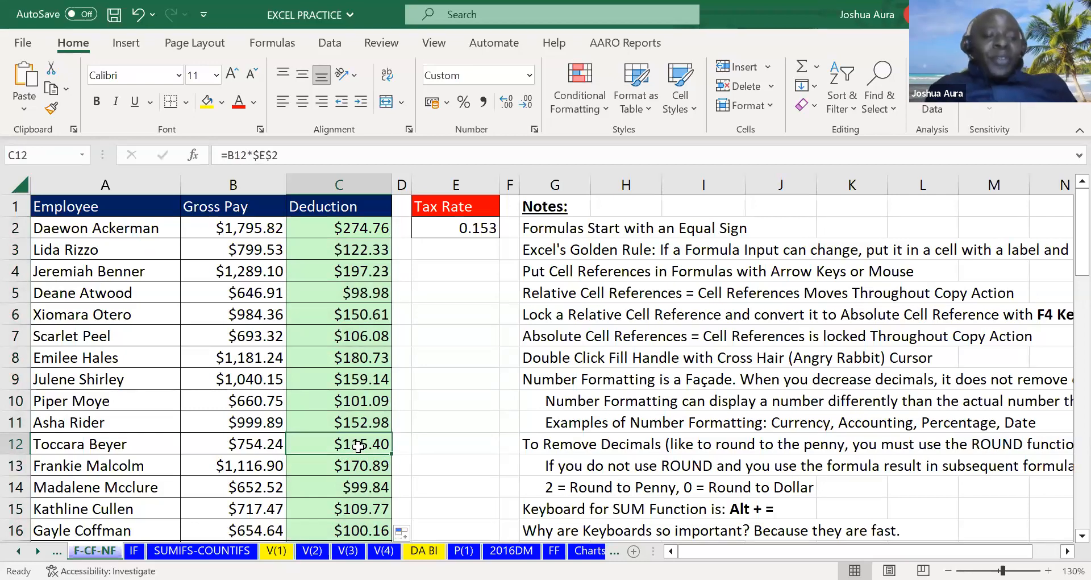
key(F2)
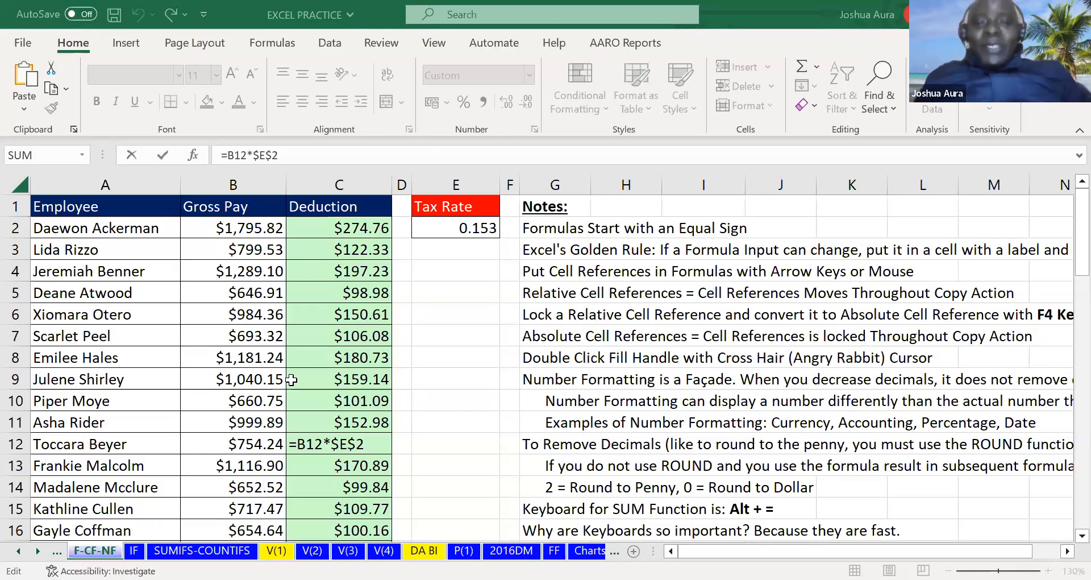
key(F2)
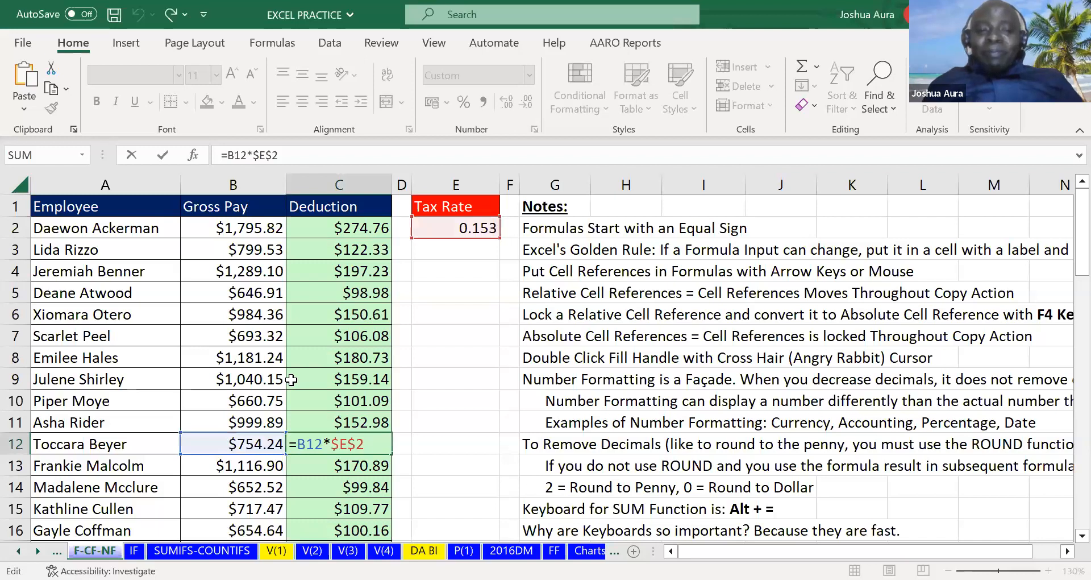
click(469, 478)
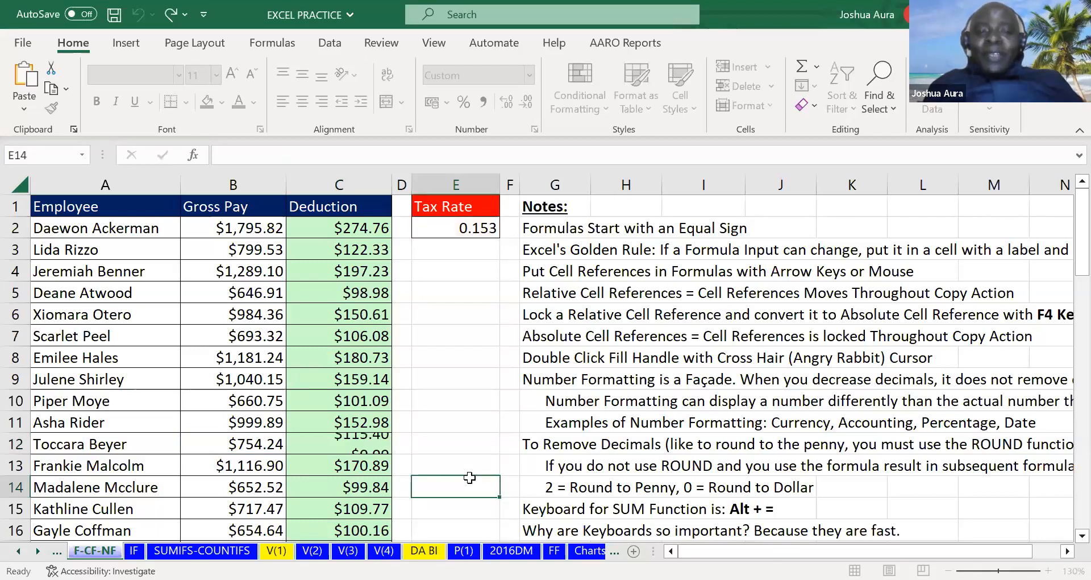
Total the Gross Pay column in cell B27 of the Totals row with =SUM(B2:B26).
key(Down)
key(Down)
key(Down)
key(Down)
key(Down)
key(Down)
key(Down)
key(Down)
key(Down)
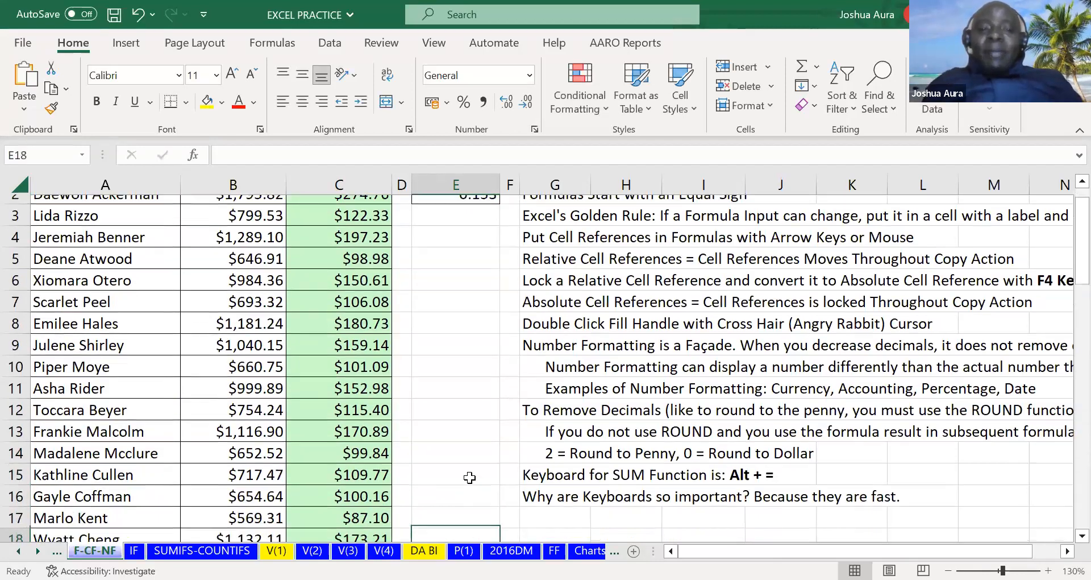
key(Down)
key(Down)
key(Down)
key(Down)
key(Down)
key(Down)
key(Down)
key(Down)
key(Down)
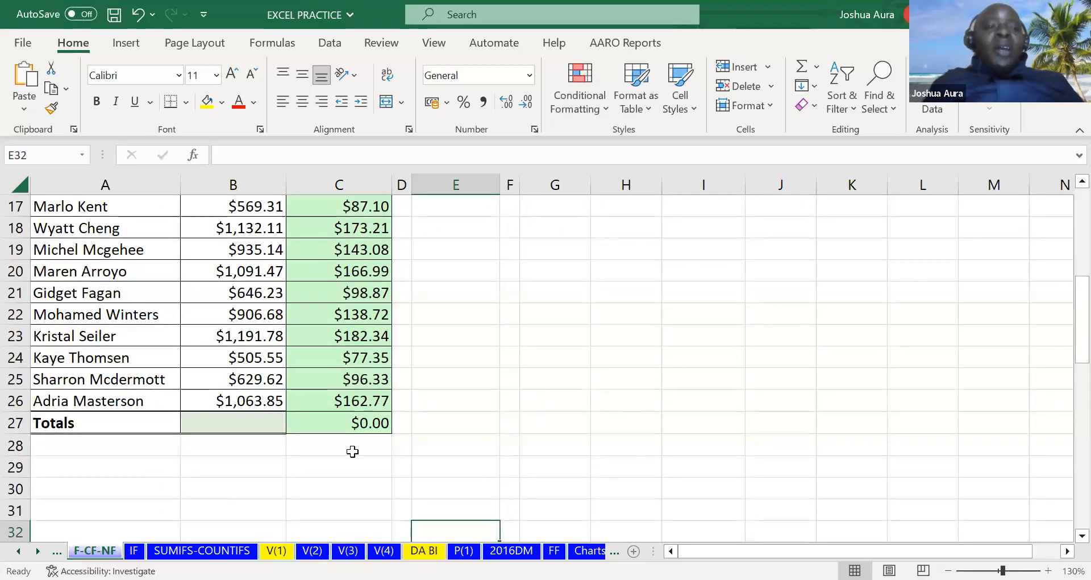
click(243, 420)
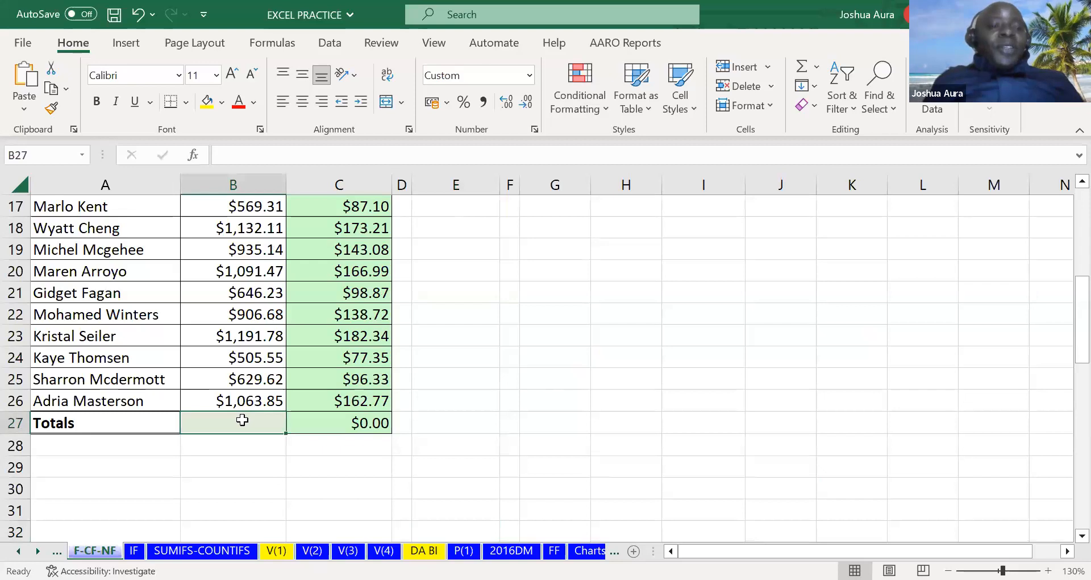
double_click(242, 419)
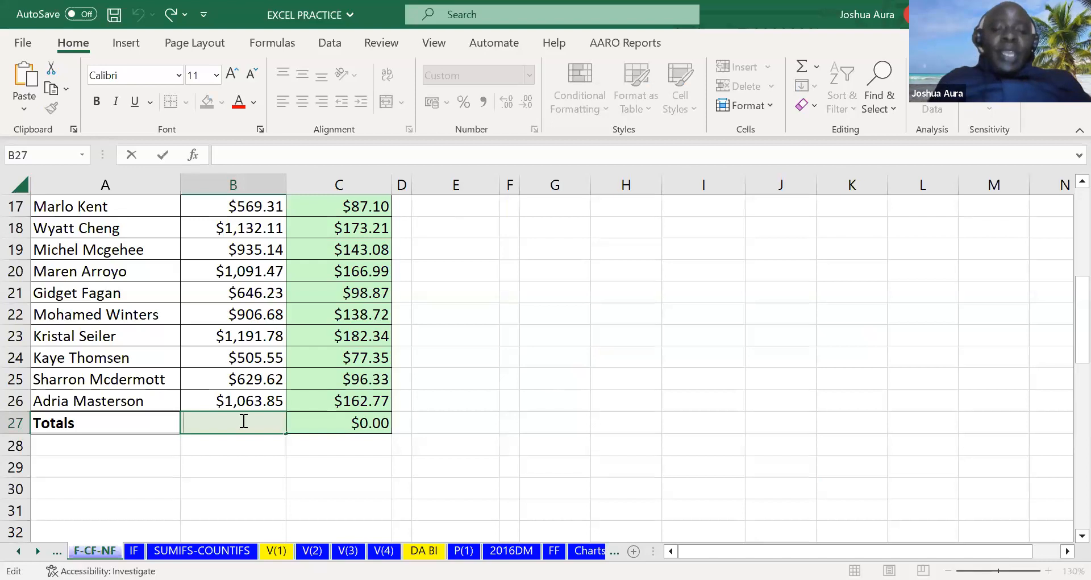
key(Escape)
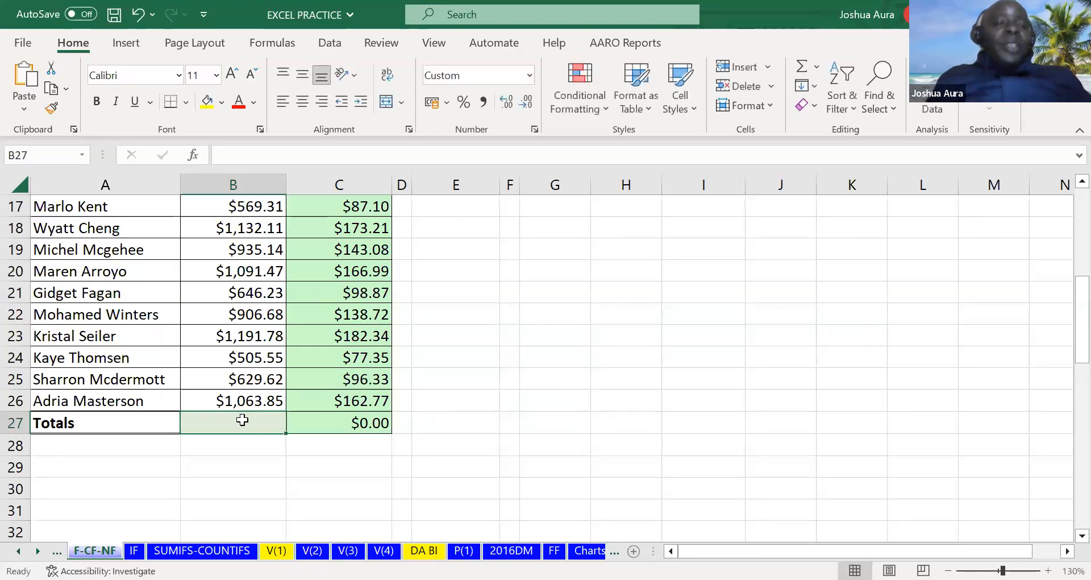
text(=)
key(alt+equal)
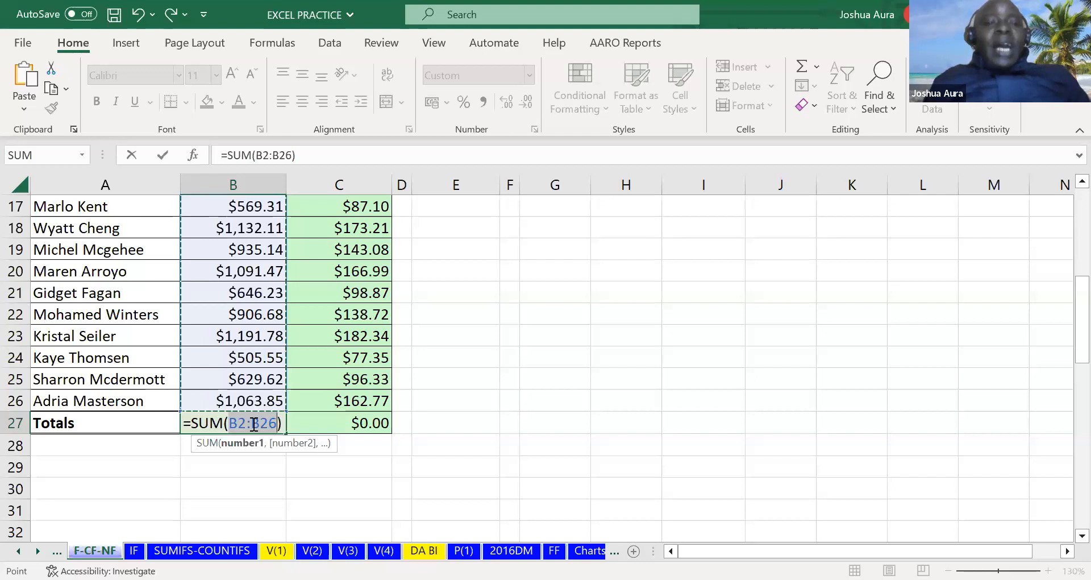
key(Tab)
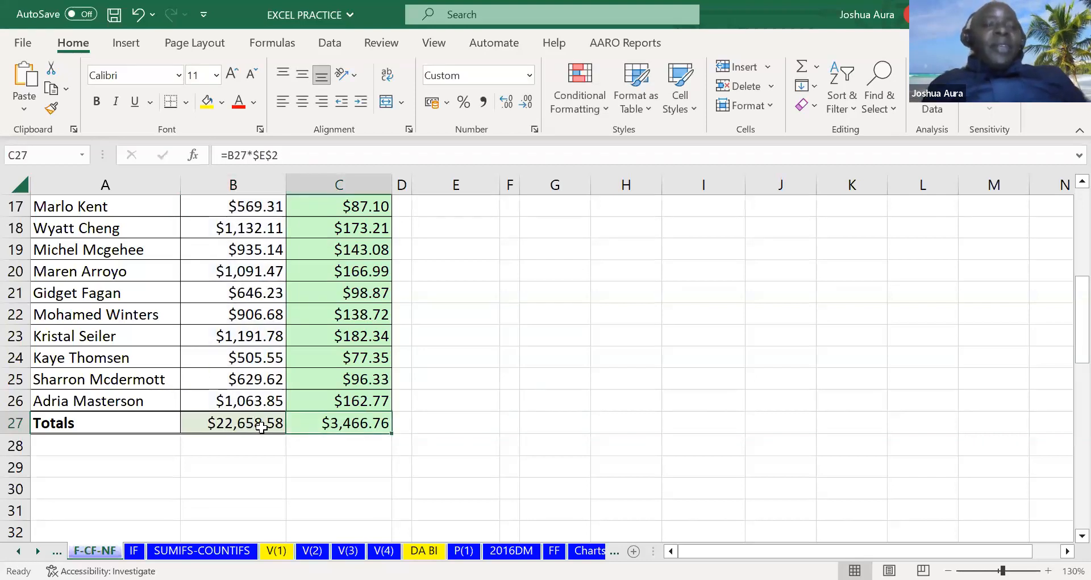